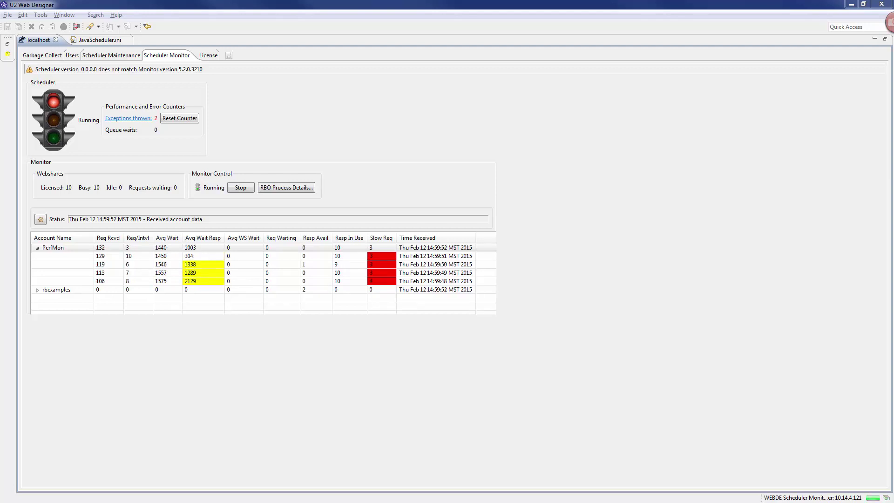
left_click(91, 41)
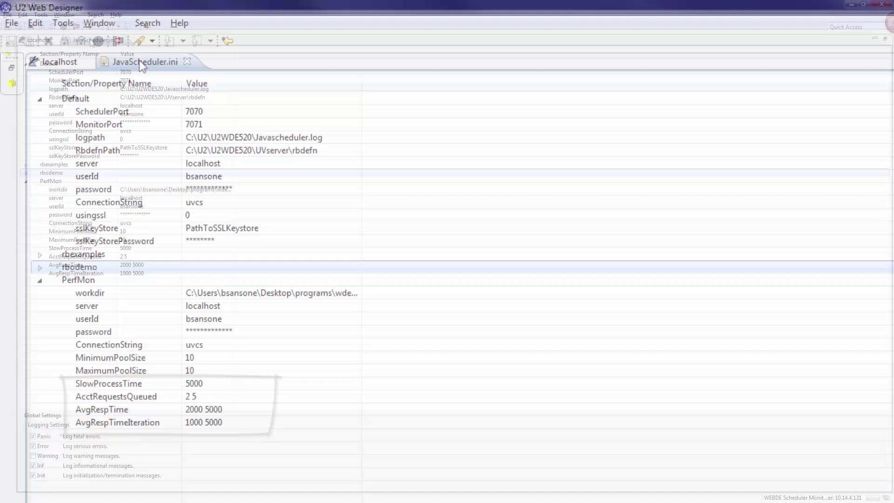
Start the localhost Scheduler Monitor so live PerfMon and rbexamples statistics fill the table
left_click(40, 41)
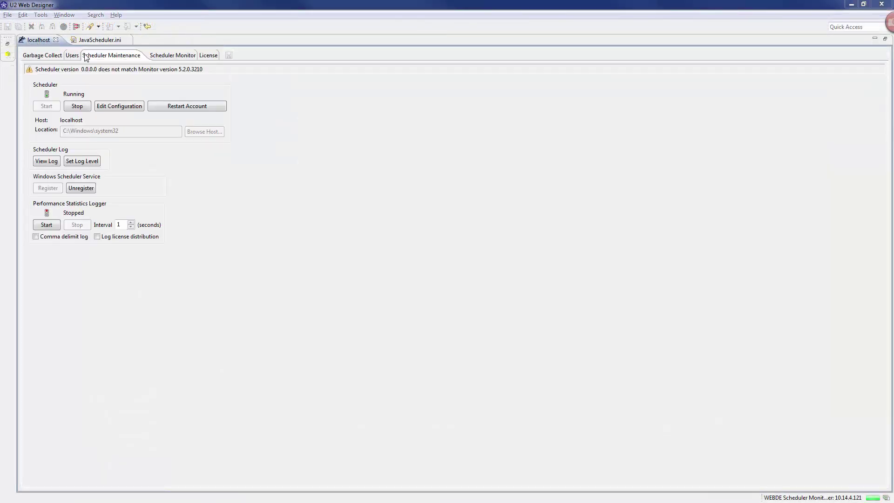
left_click(163, 56)
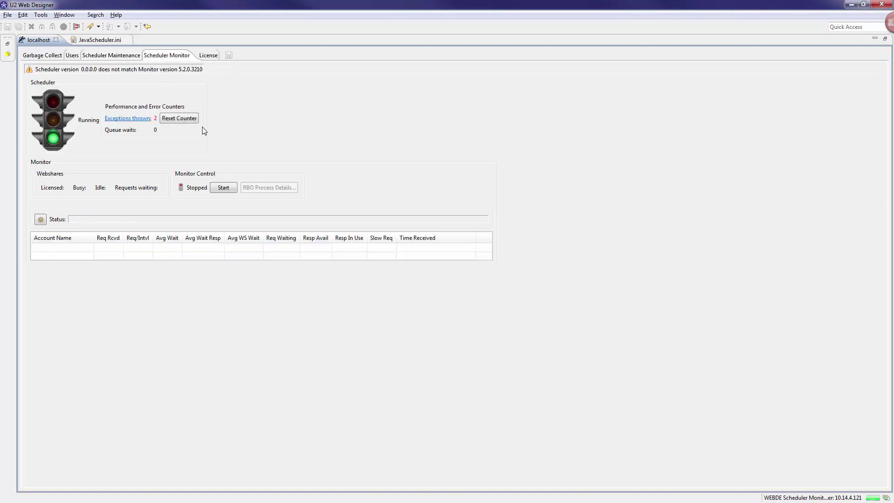
left_click(220, 188)
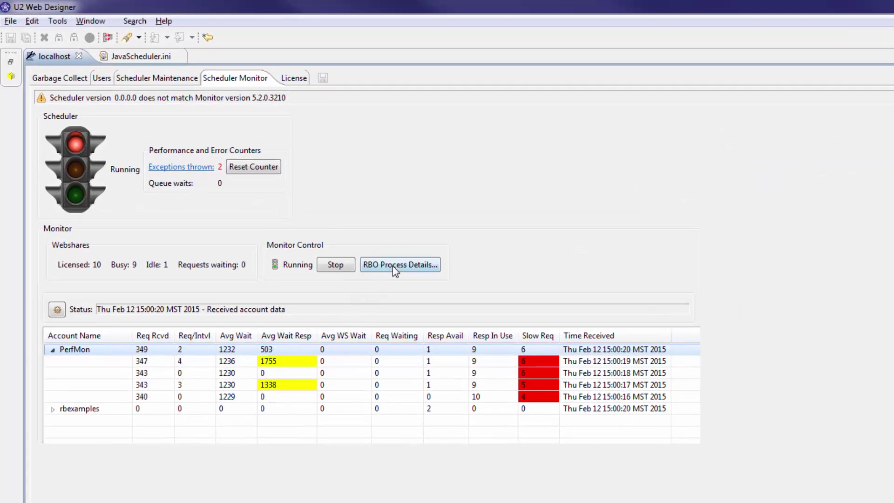
left_click(393, 267)
left_click(462, 290)
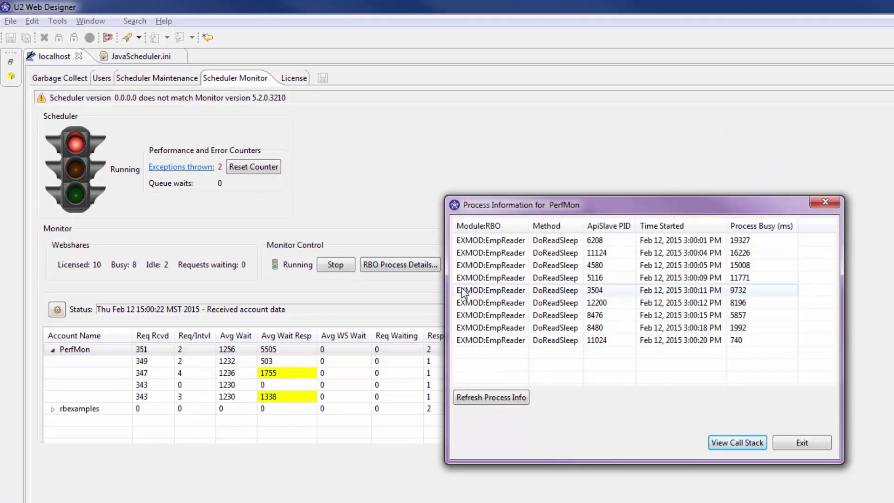
left_click(495, 399)
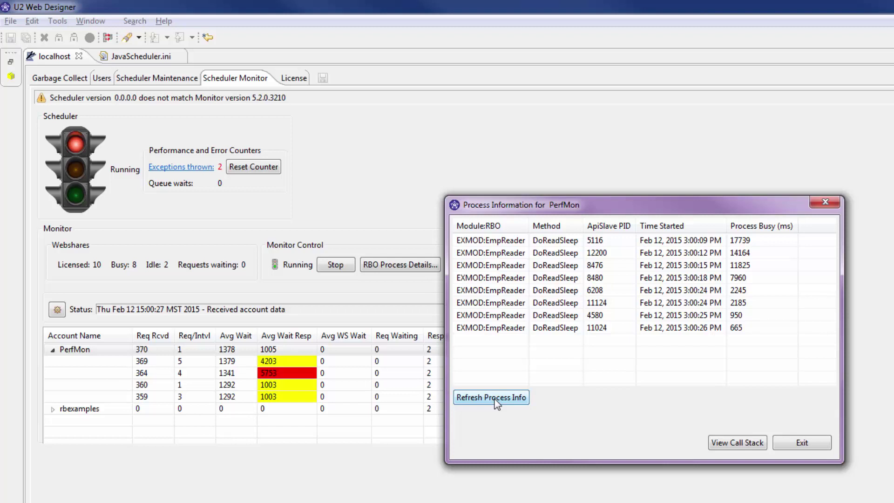
left_click(495, 400)
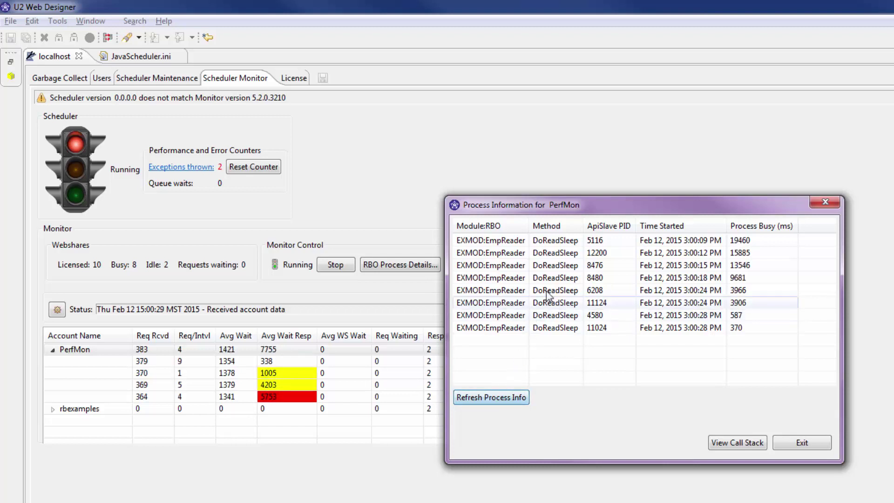
left_click(567, 228)
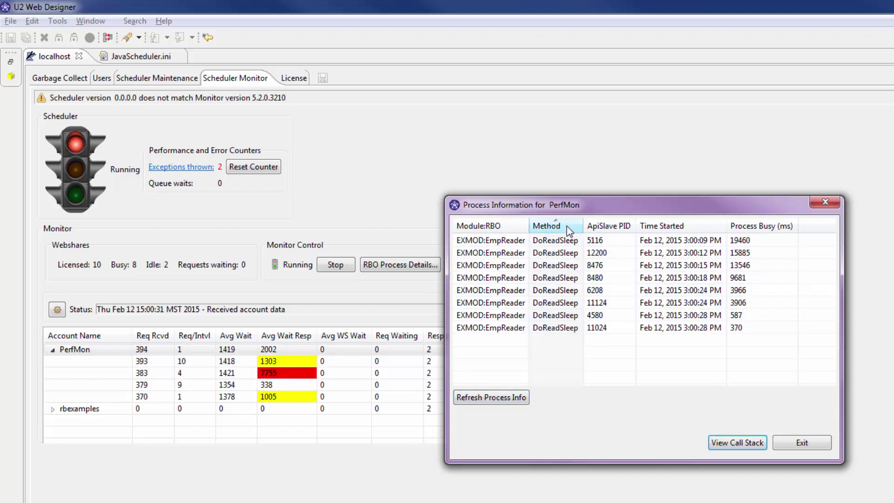
left_click(595, 228)
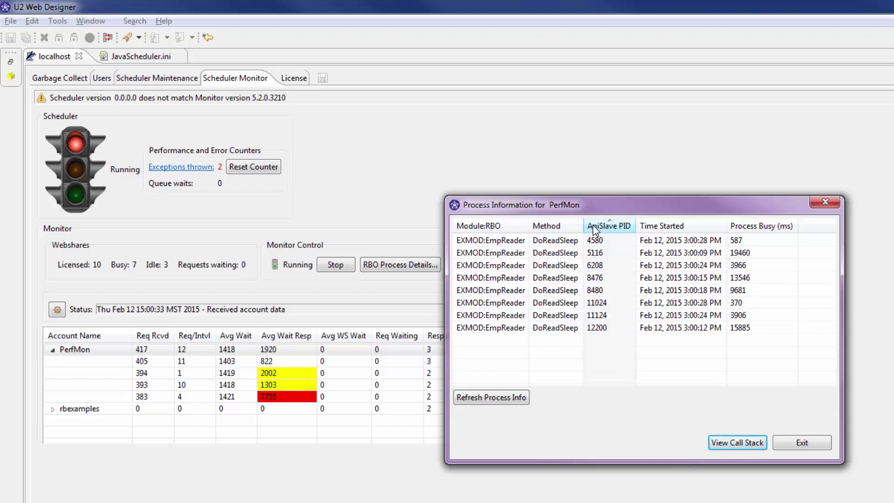
left_click(595, 228)
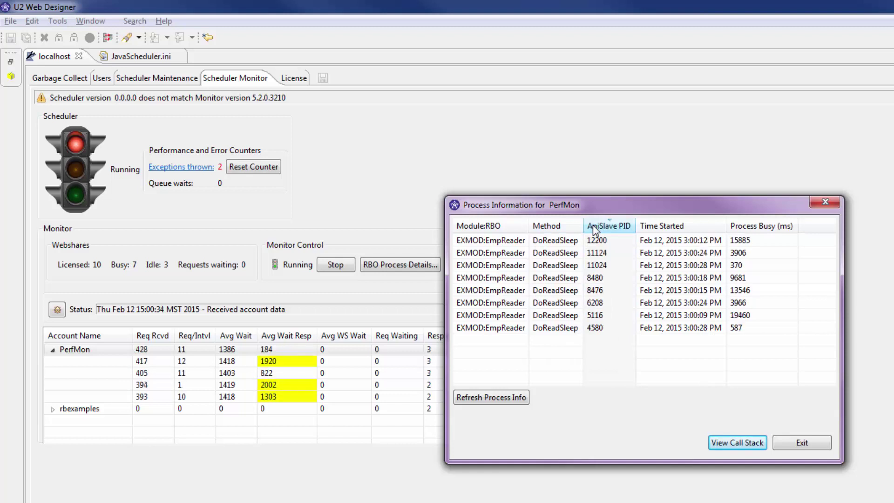
left_click(590, 254)
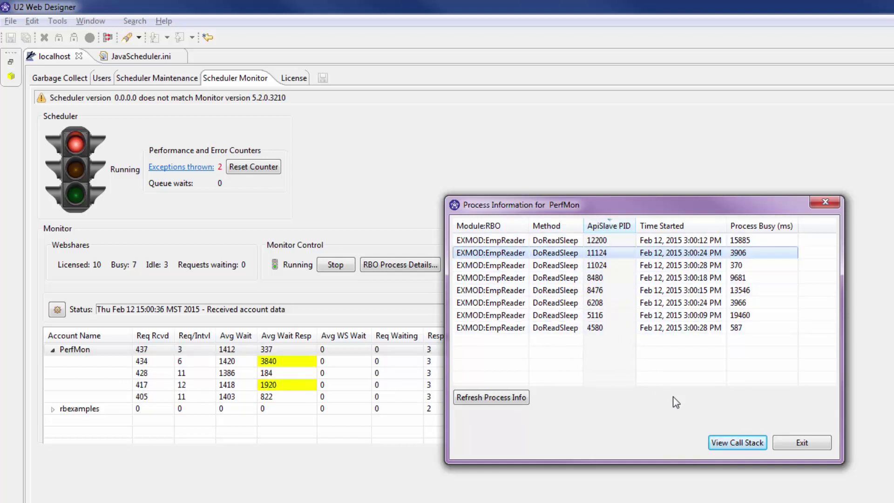
left_click(723, 446)
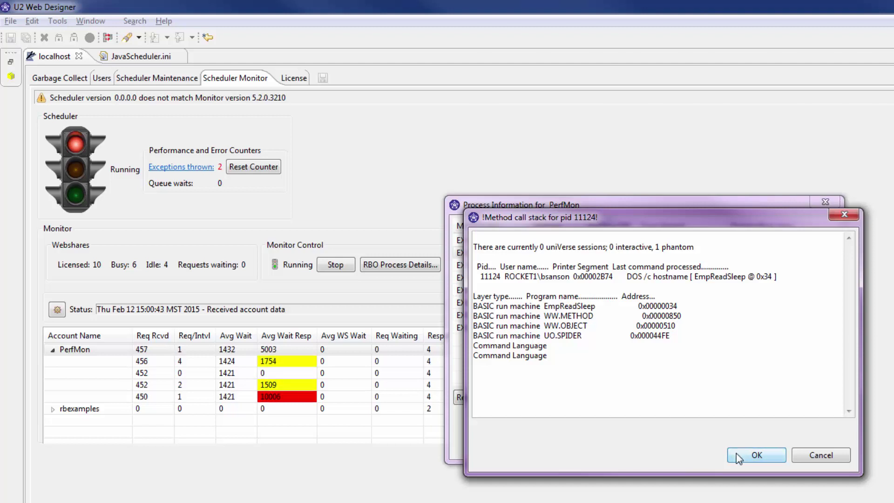
left_click(736, 454)
left_click(795, 446)
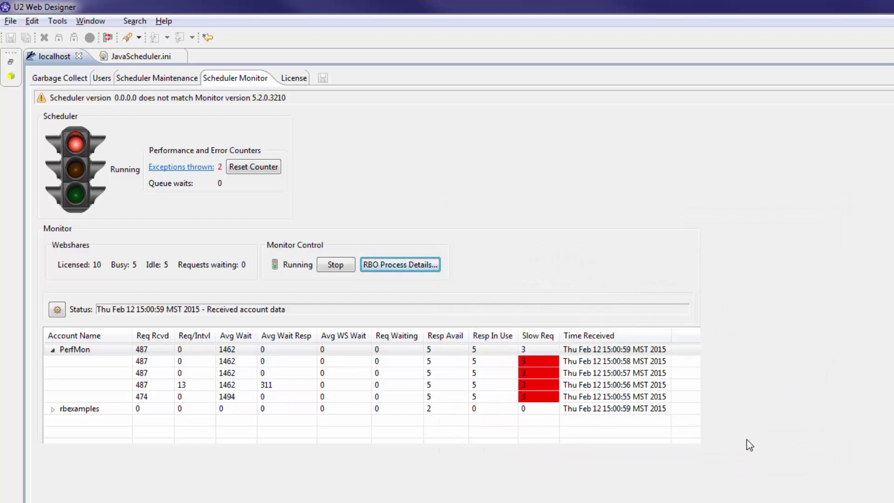
Browse the scheduler exceptions log from start to end, then reset the exceptions counter to 0
left_click(191, 167)
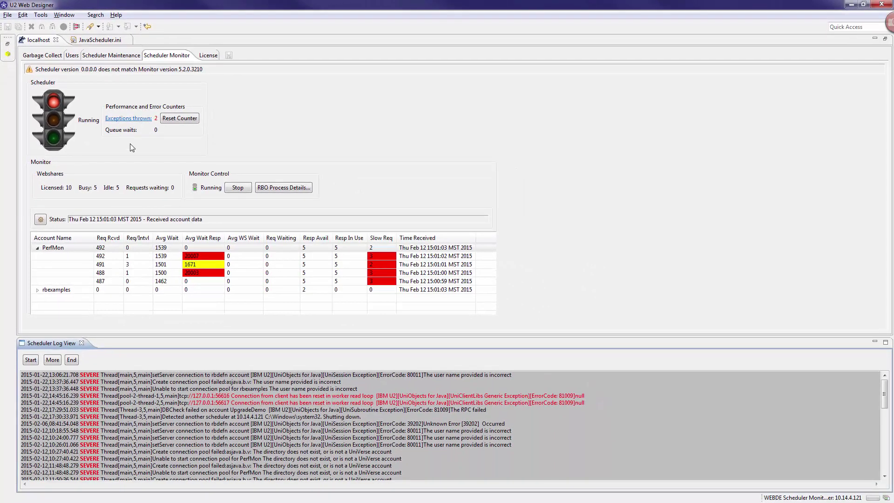
left_click(52, 360)
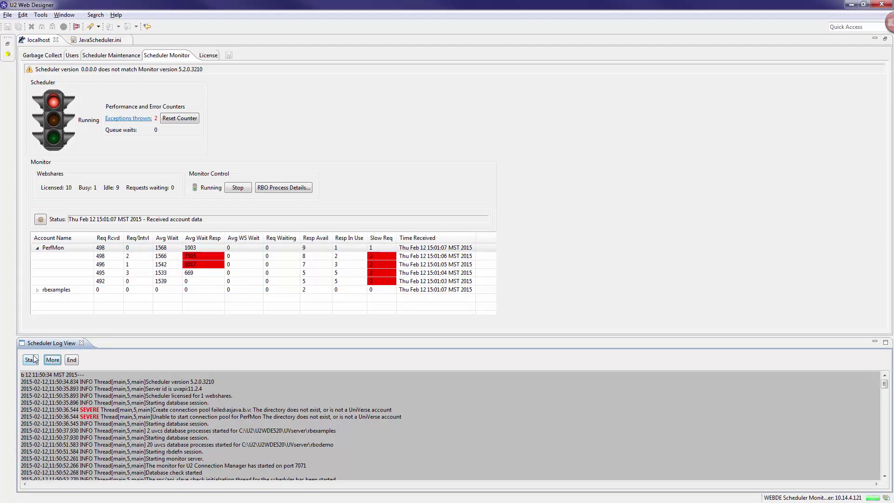
left_click(31, 360)
left_click(71, 360)
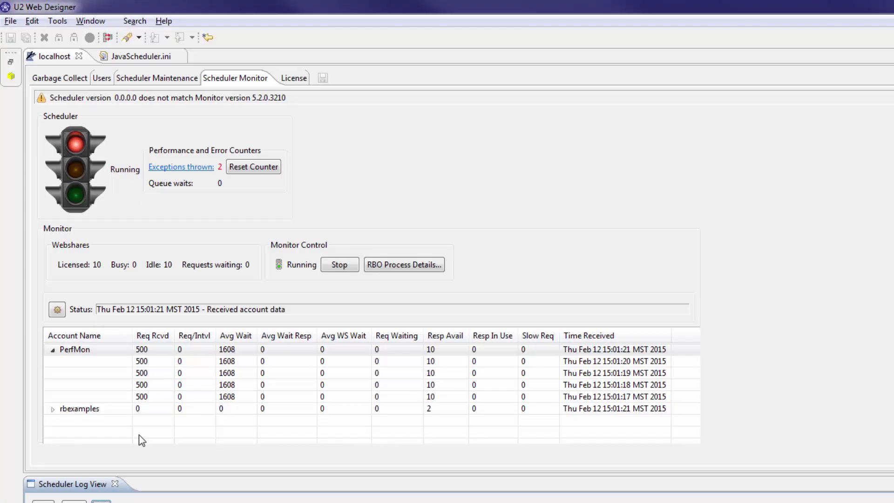
left_click(252, 166)
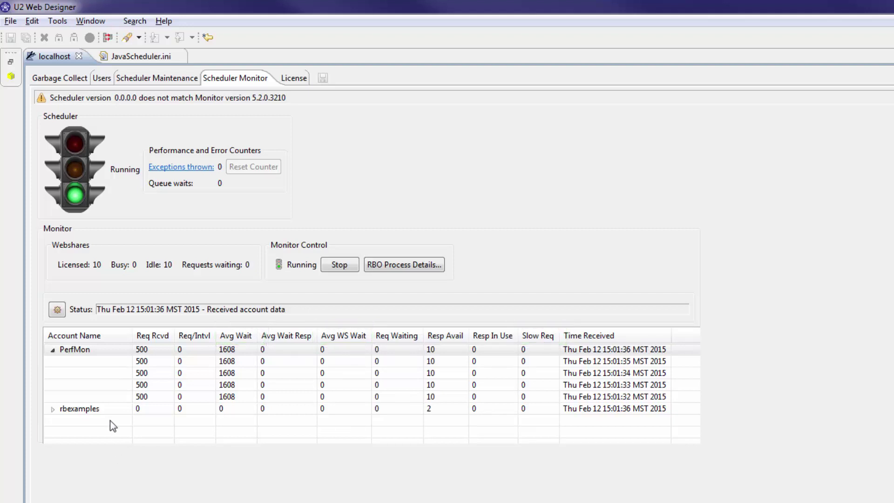
Hide the Requests Received, Requests Per Interval, Avg Response Wait, Responders Available and Responders In Use columns
left_click(58, 309)
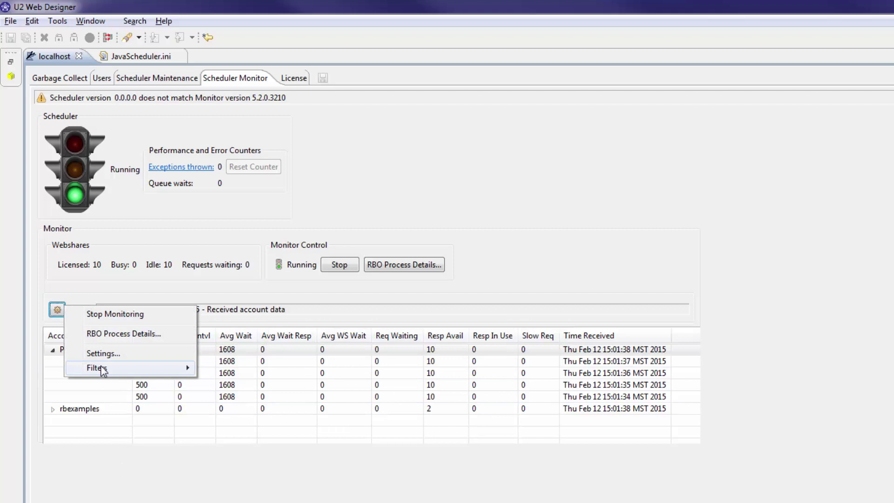
mouse_move(103, 368)
left_click(218, 384)
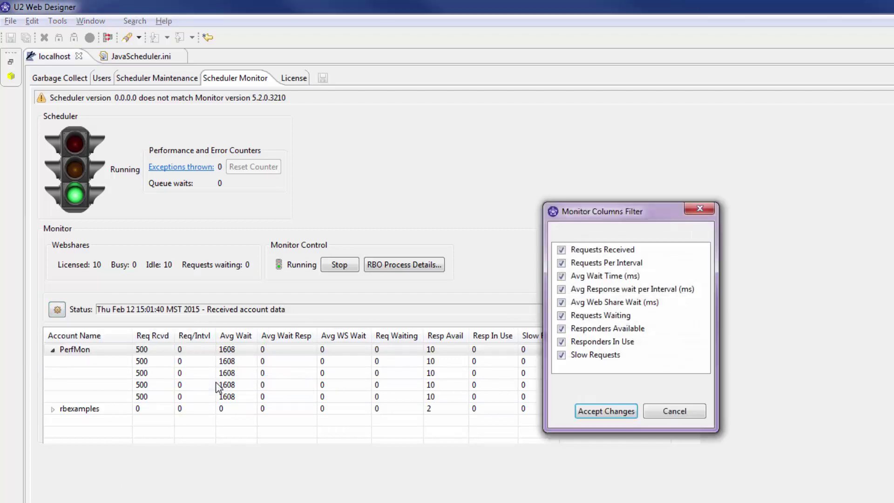
left_click(561, 250)
left_click(561, 262)
left_click(561, 289)
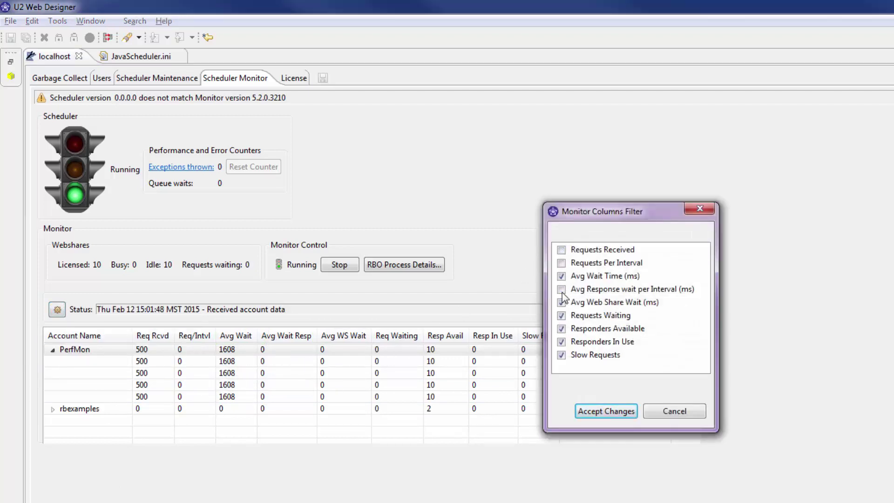
left_click(561, 328)
left_click(561, 341)
left_click(605, 410)
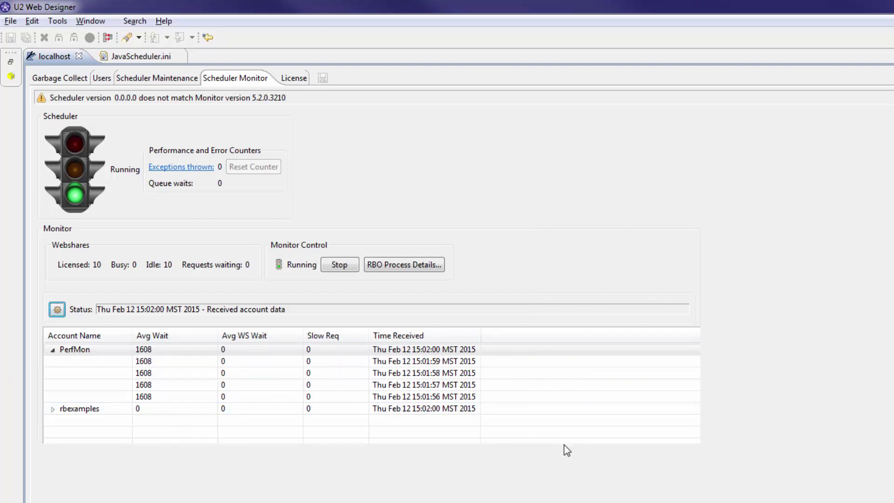
Filter the monitor to the PerfMon account only, then stop and restart monitoring
left_click(57, 310)
mouse_move(110, 371)
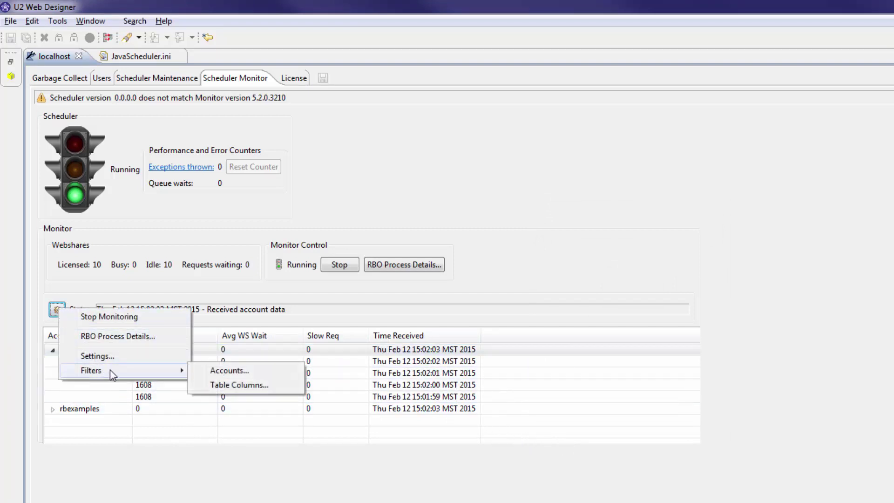
left_click(222, 372)
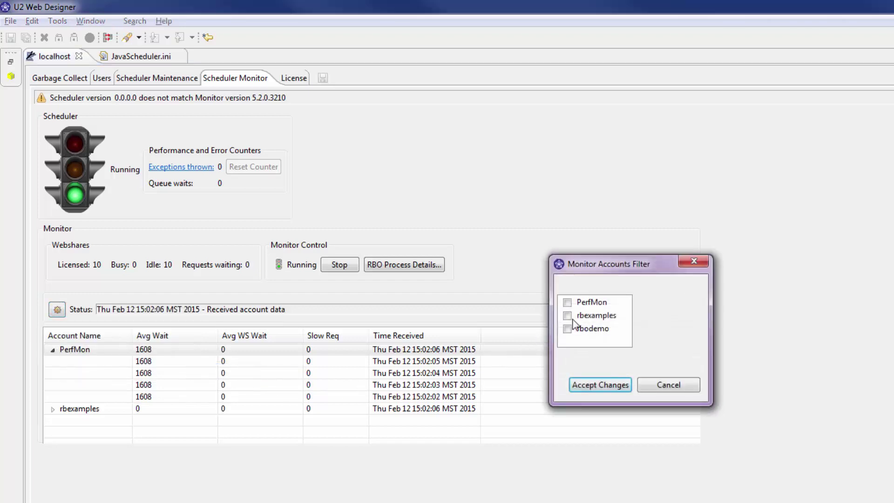
left_click(568, 302)
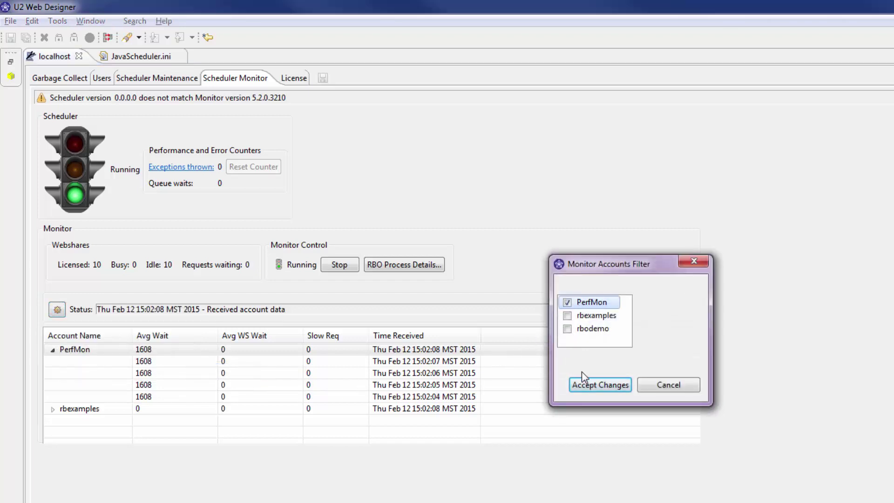
left_click(586, 386)
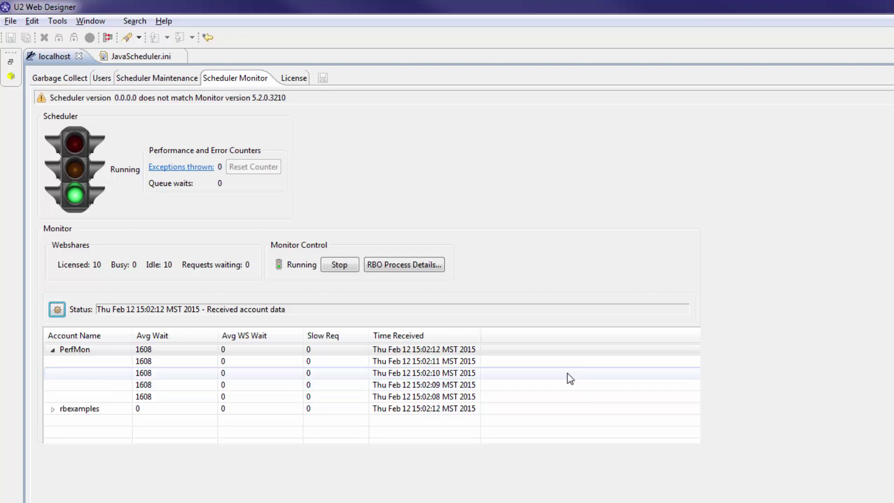
left_click(347, 268)
left_click(347, 268)
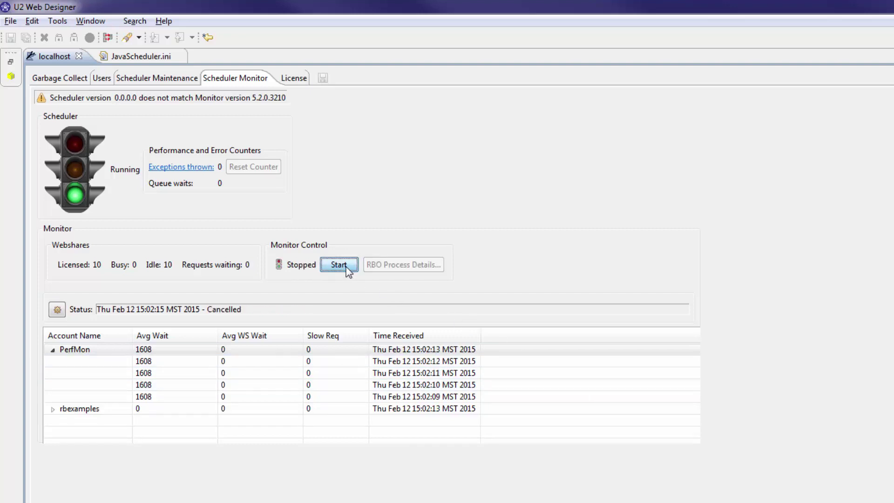